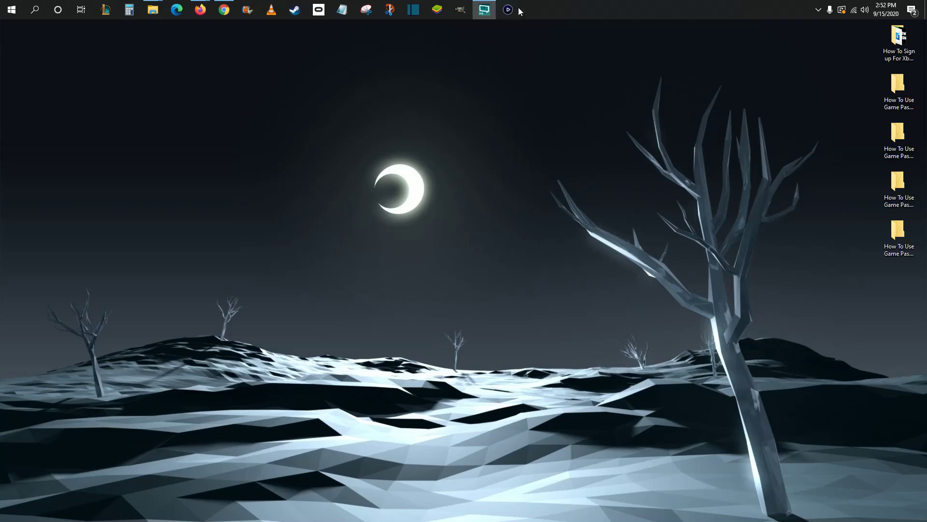
Find Microsoft Store through the Windows search and open it.
left_click(35, 10)
type("microsoft store")
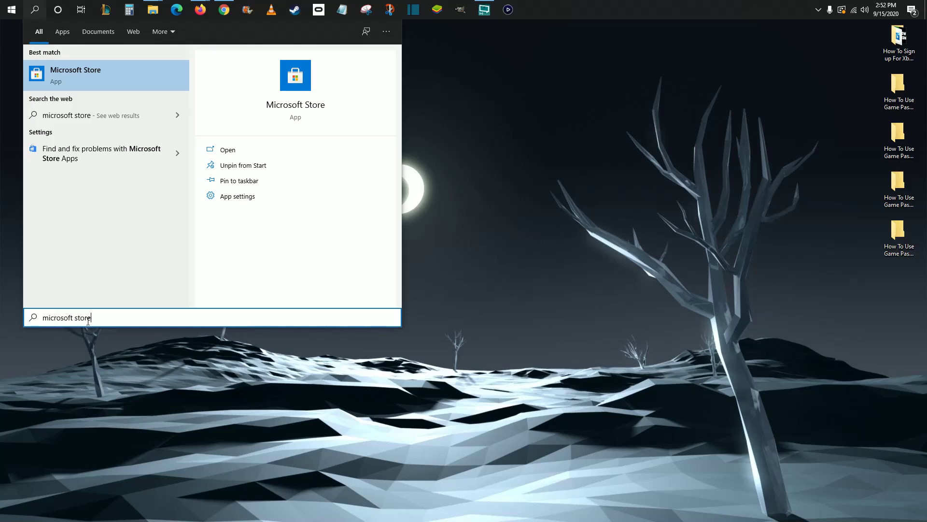
left_click(59, 77)
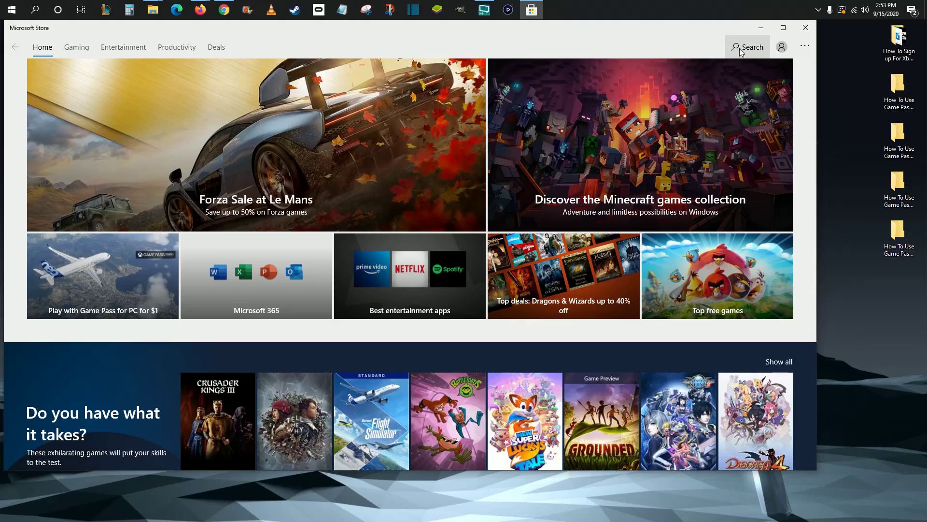
Search the store for "xbox app" and open the Xbox (Beta) product page.
left_click(745, 48)
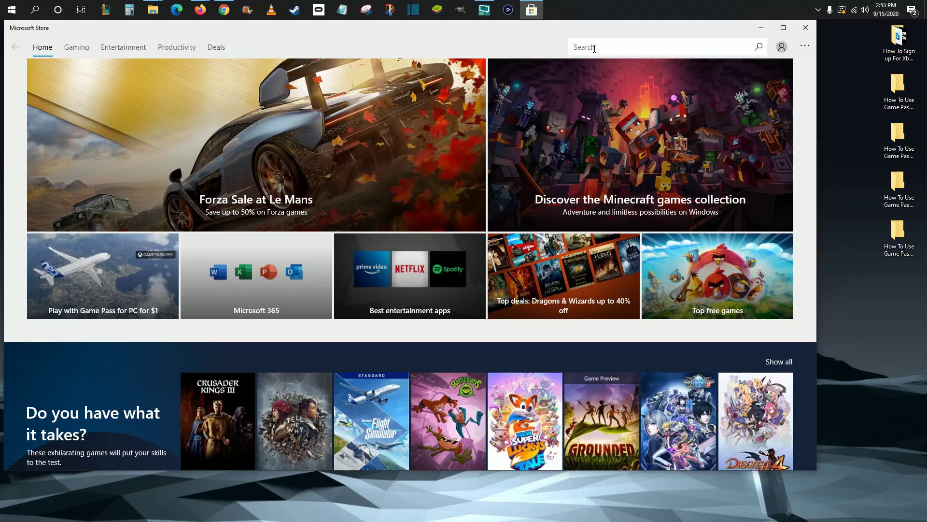
type("xbox app")
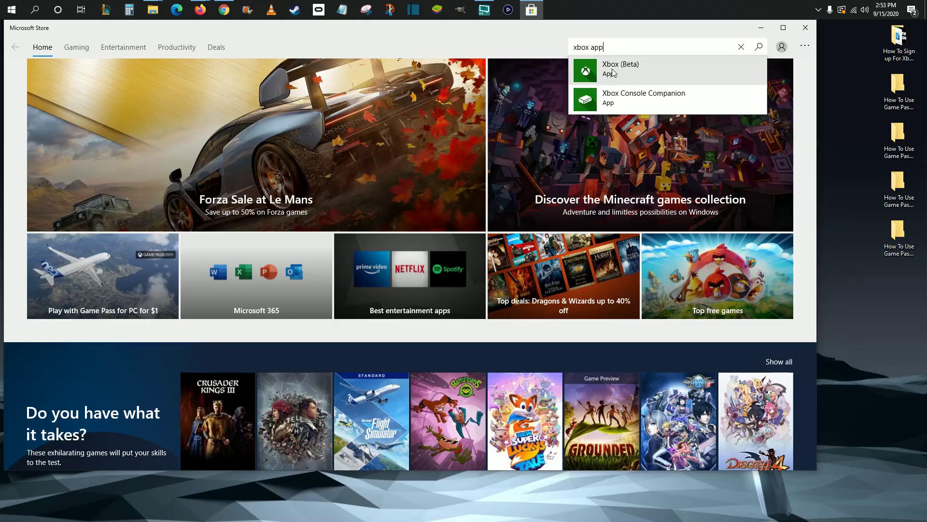
left_click(613, 74)
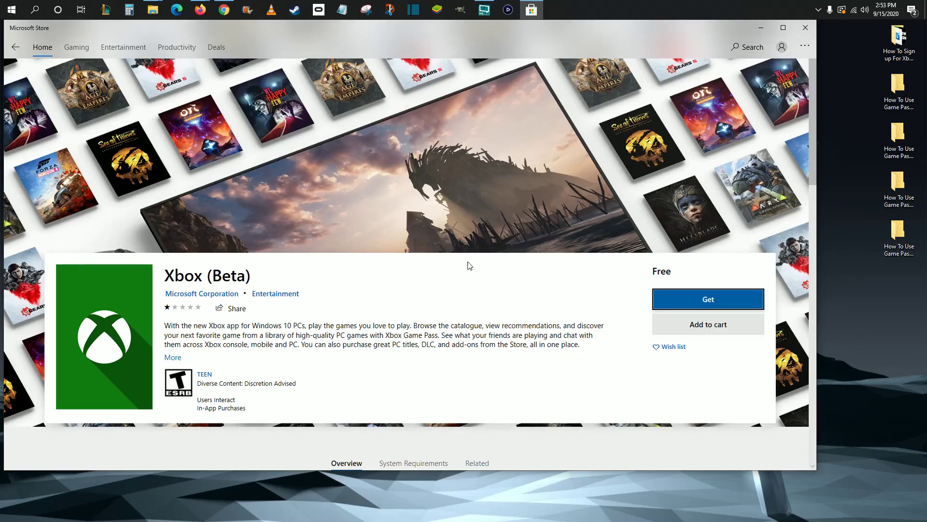
Get the free Xbox (Beta) app and enter the account PIN for the identity check.
scroll(352, 241, "down", 2)
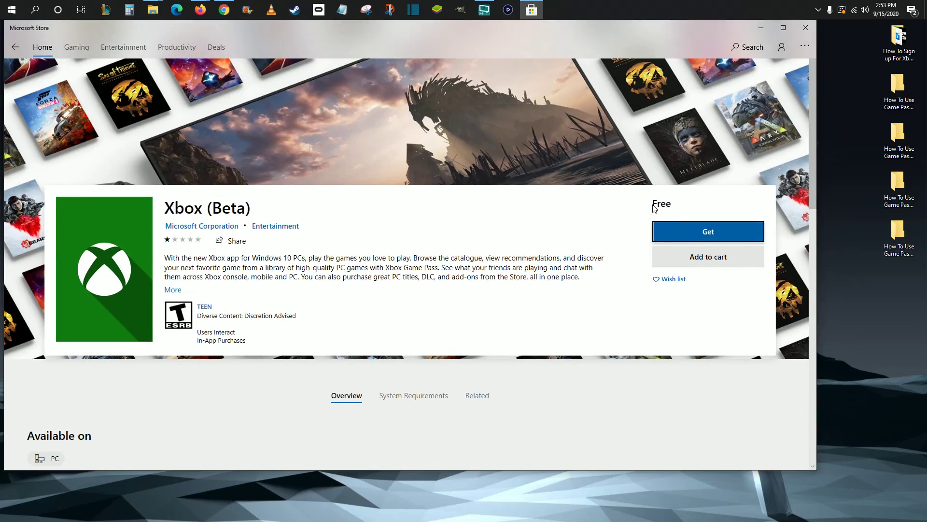
left_click(706, 233)
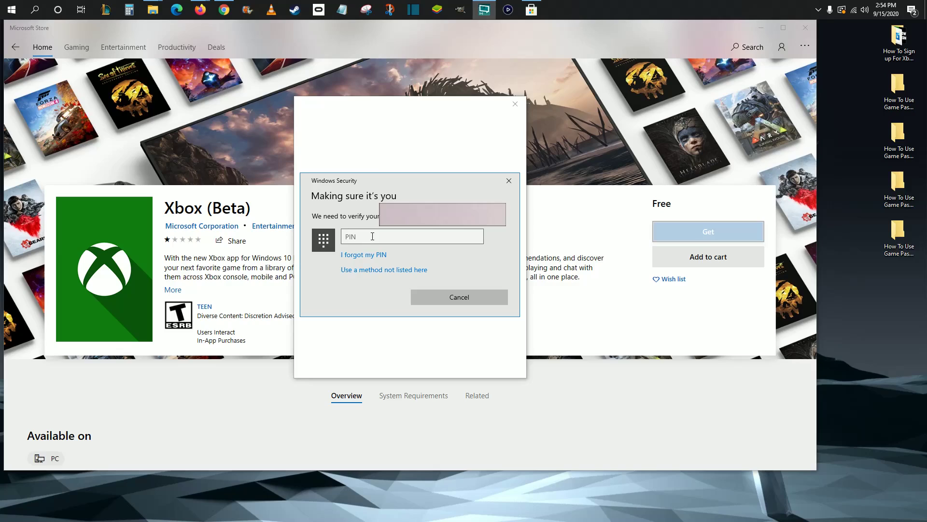
left_click(372, 236)
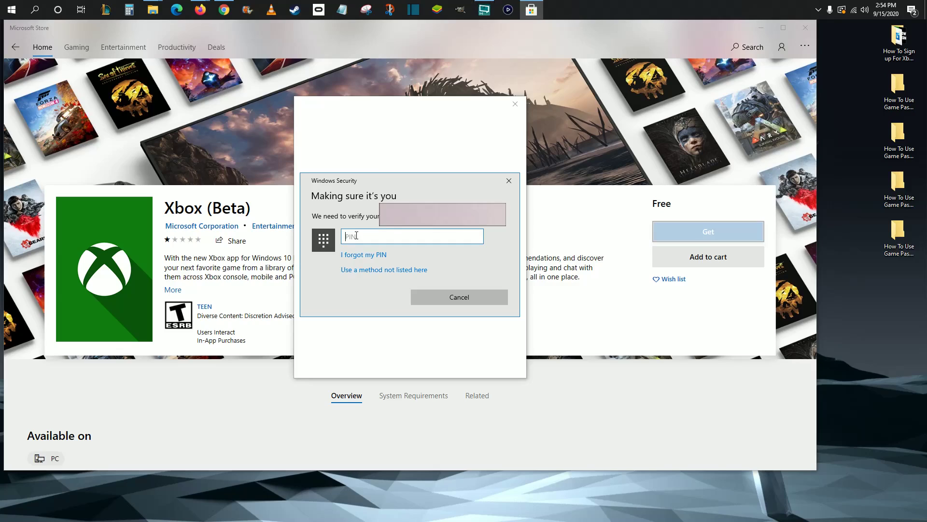
type("1")
left_click(385, 271)
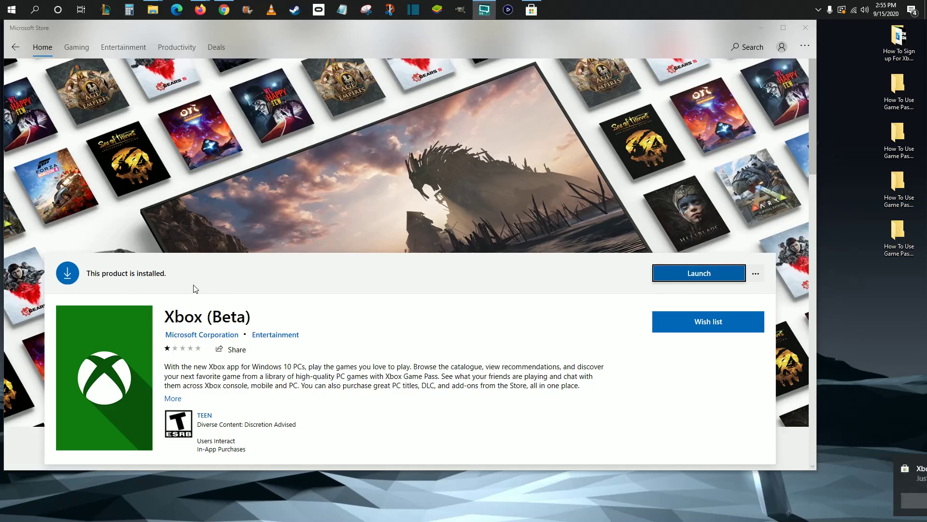
Launch the installed Xbox app and pin it to the taskbar.
left_click(691, 276)
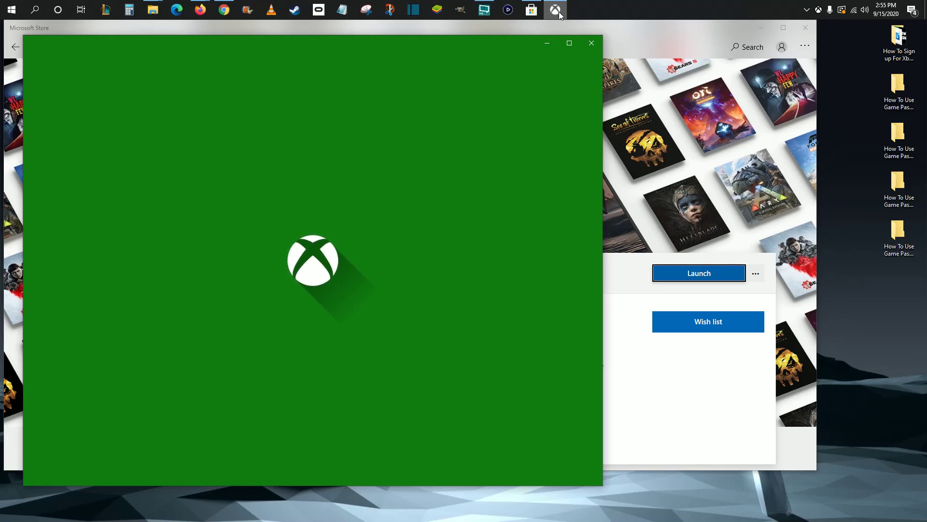
mouse_move(558, 11)
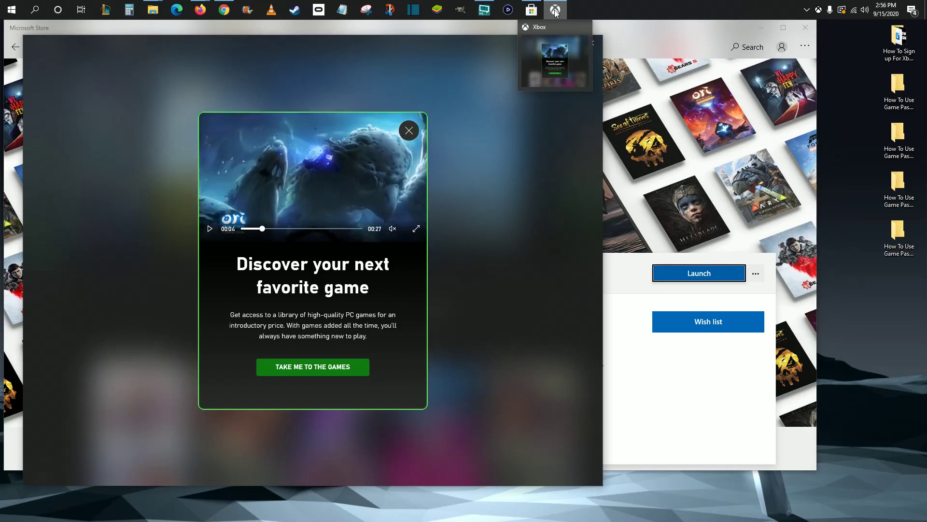
right_click(555, 11)
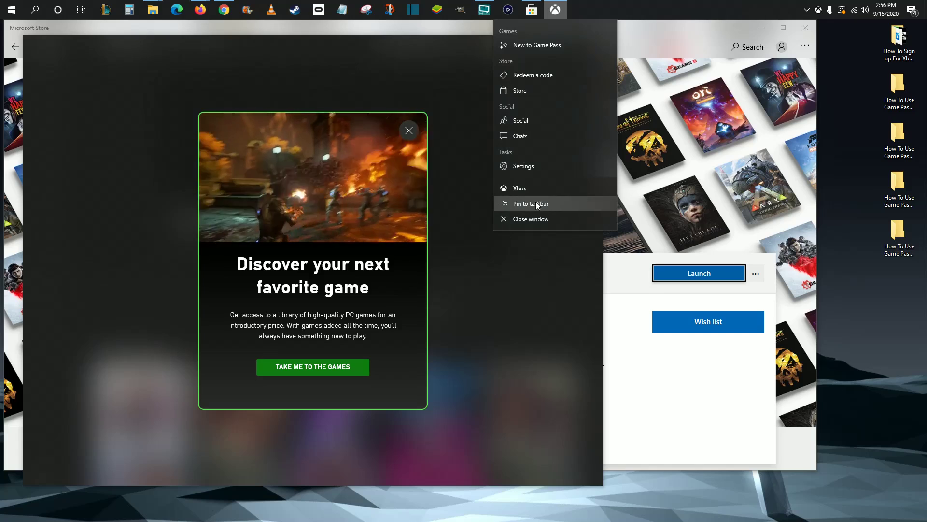
left_click(536, 203)
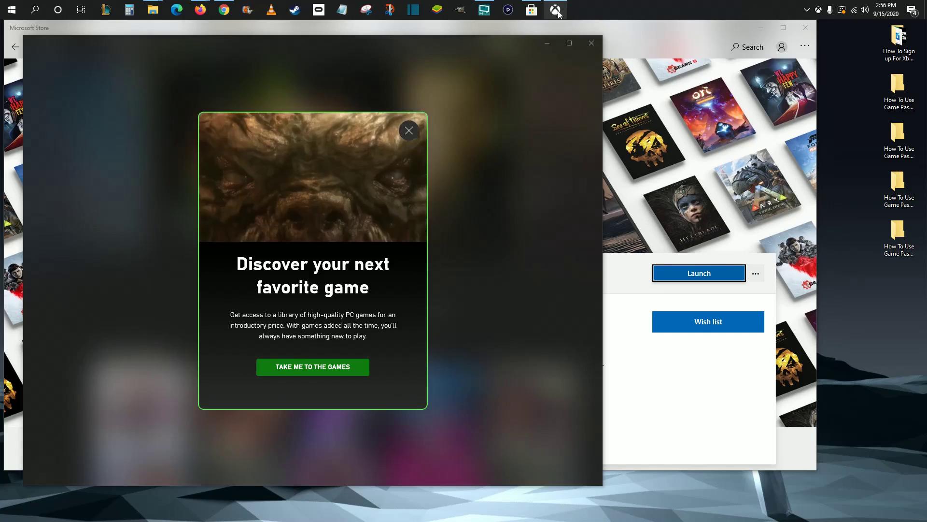
mouse_move(557, 14)
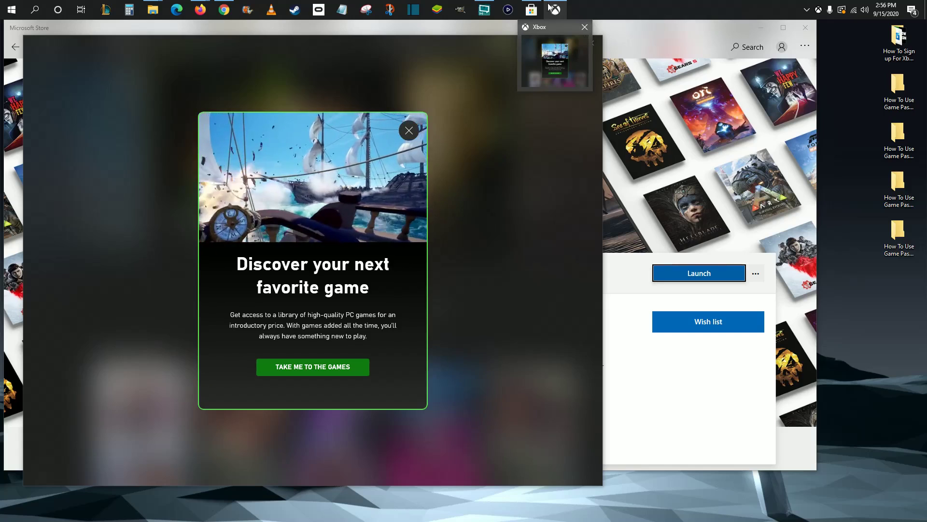
Dismiss the "Discover your next favorite game" promotion and sign out of the current Xbox account.
left_click(410, 130)
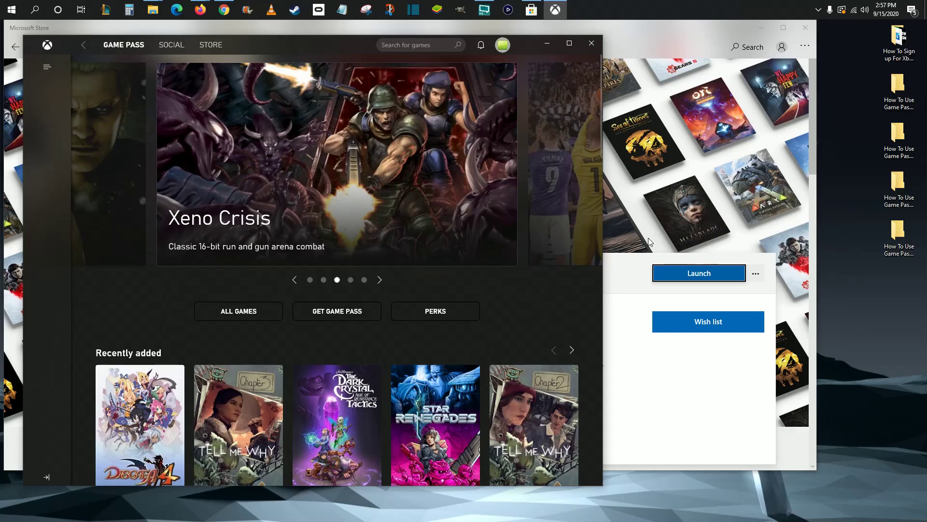
left_click(498, 45)
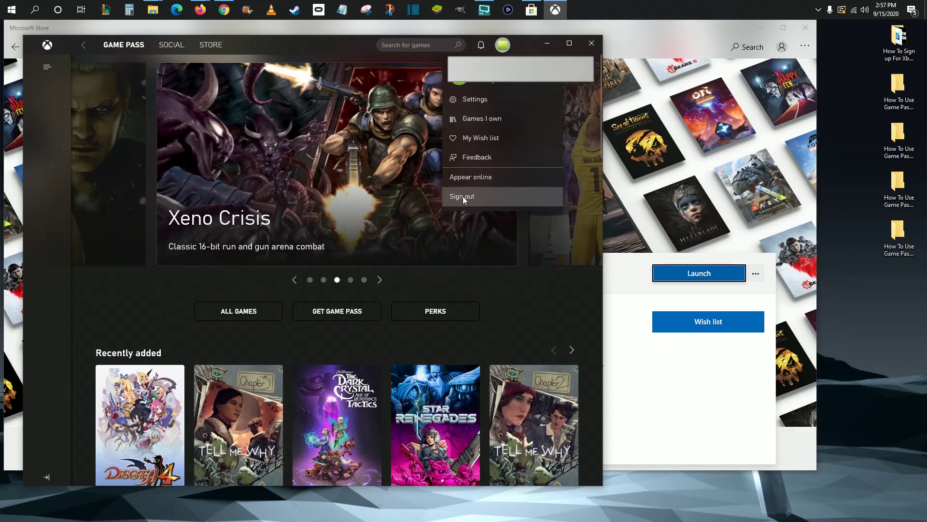
left_click(463, 197)
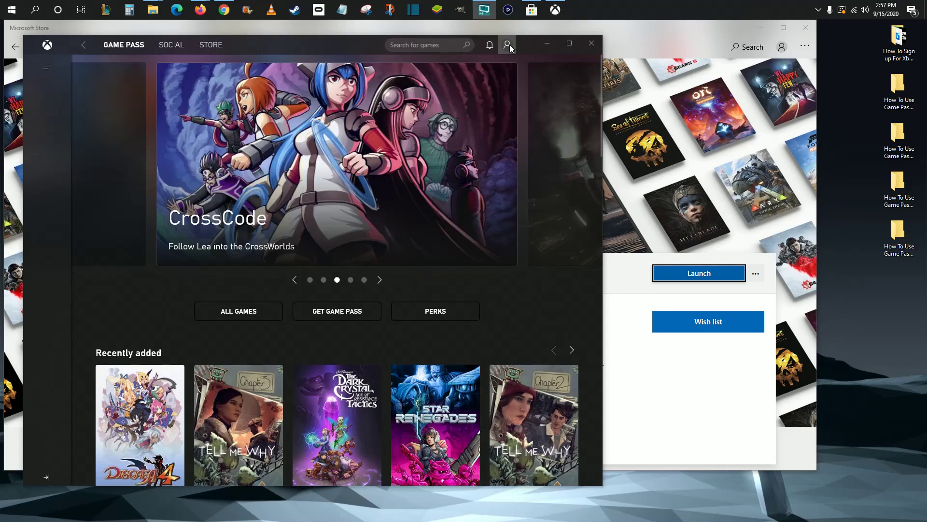
Sign in to the Xbox app with a different Microsoft account and proceed past the welcome screen.
left_click(509, 45)
left_click(463, 147)
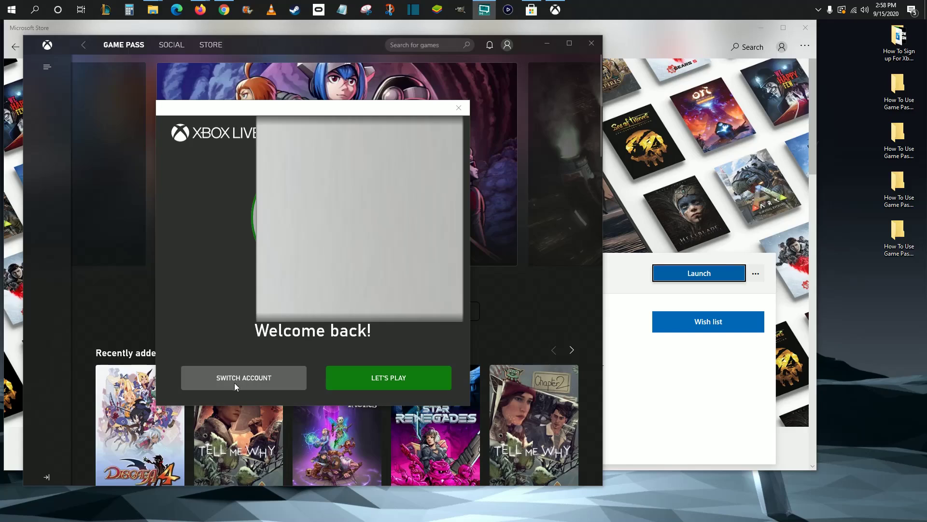
left_click(231, 378)
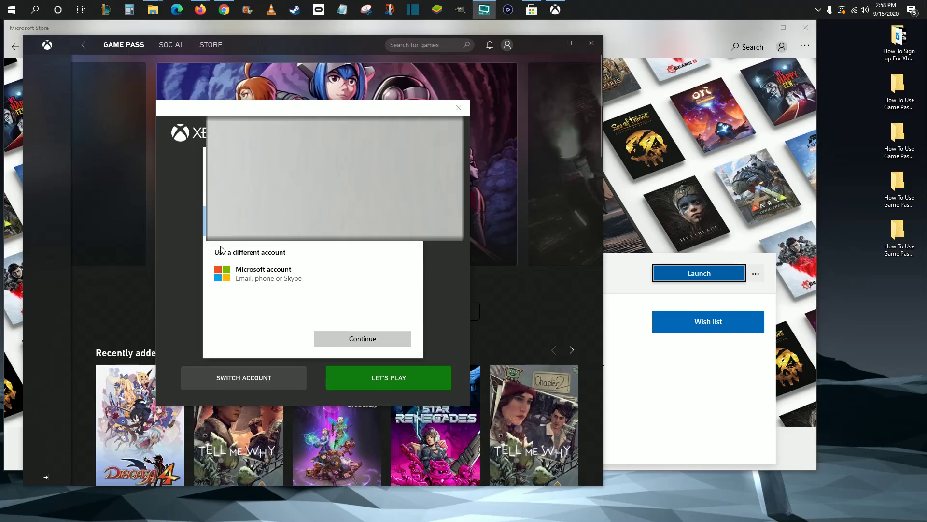
left_click(267, 278)
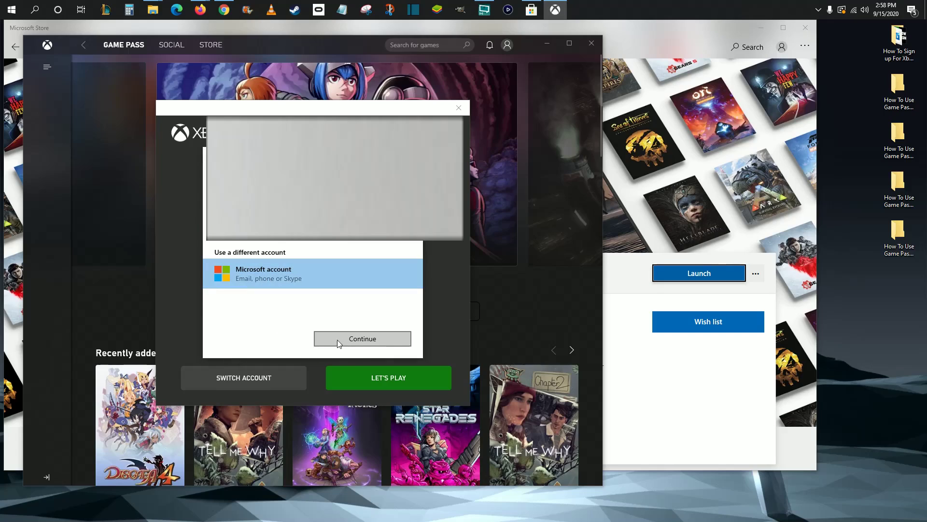
left_click(361, 340)
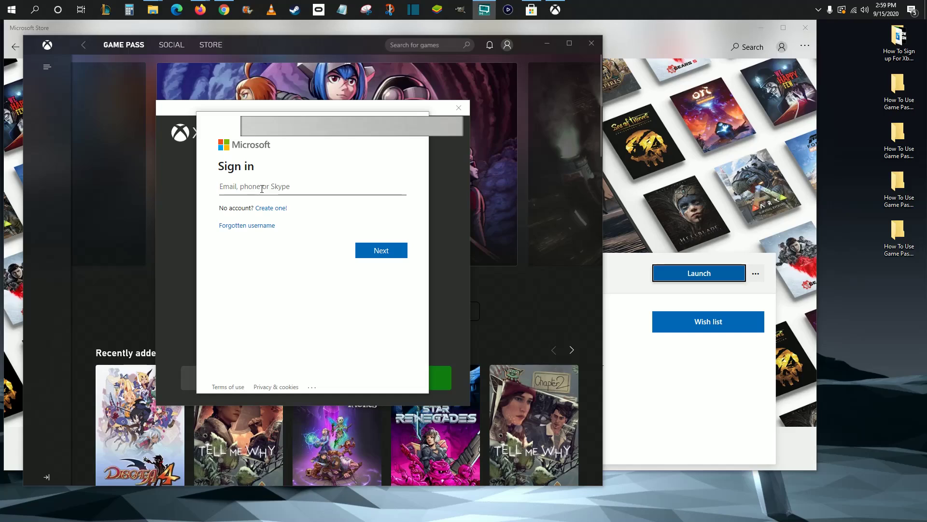
left_click(232, 191)
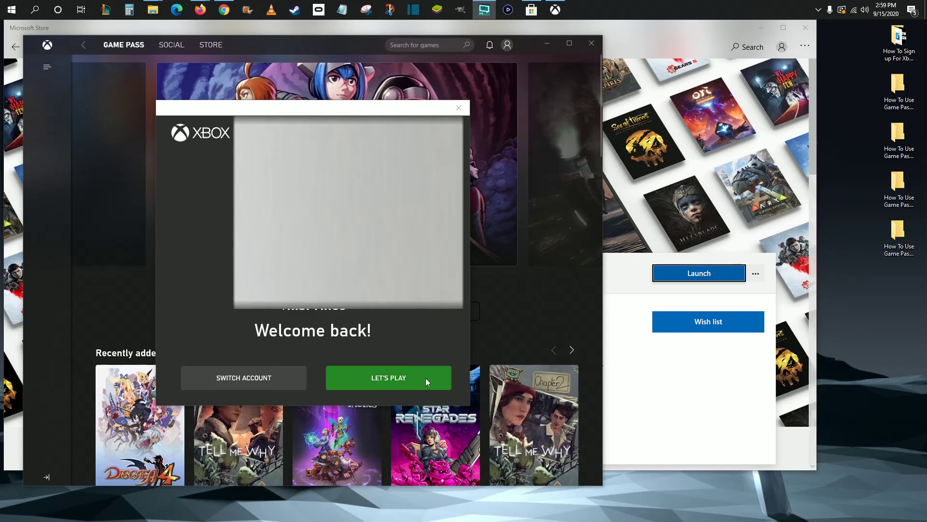
left_click(405, 381)
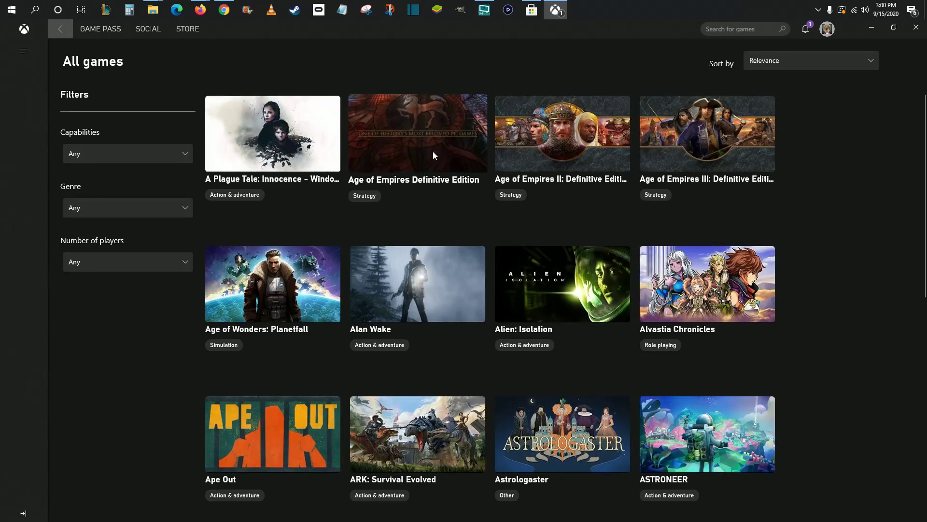
Filter the all-games catalogue by the 4K capability and look through the genre and number-of-players options.
left_click(158, 153)
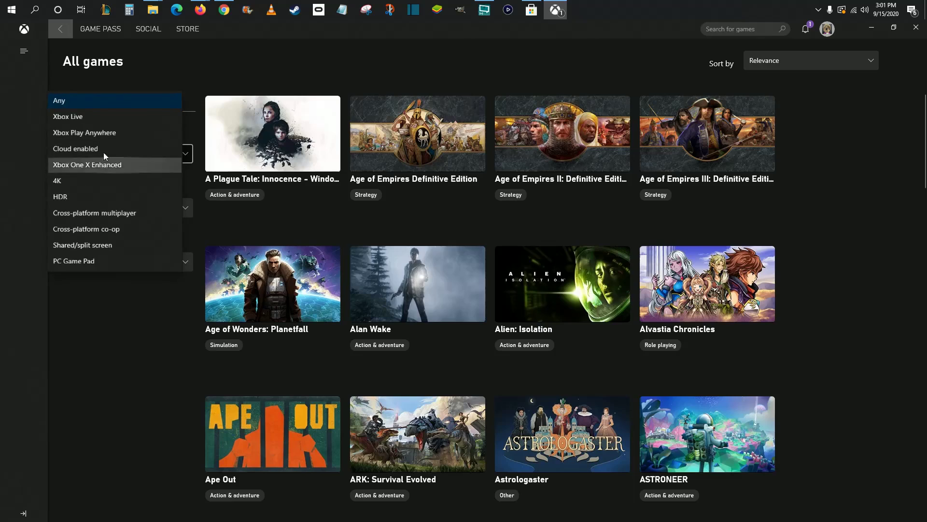
left_click(64, 182)
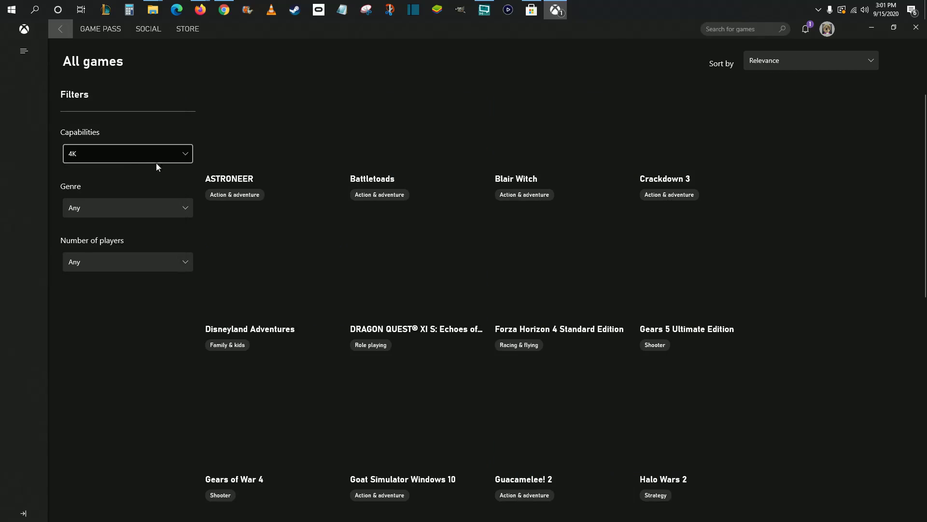
left_click(118, 208)
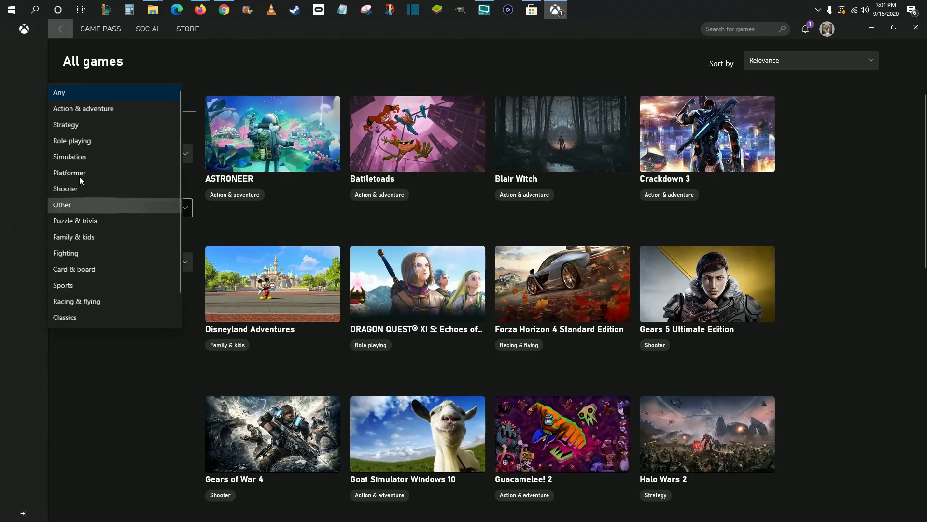
left_click(103, 363)
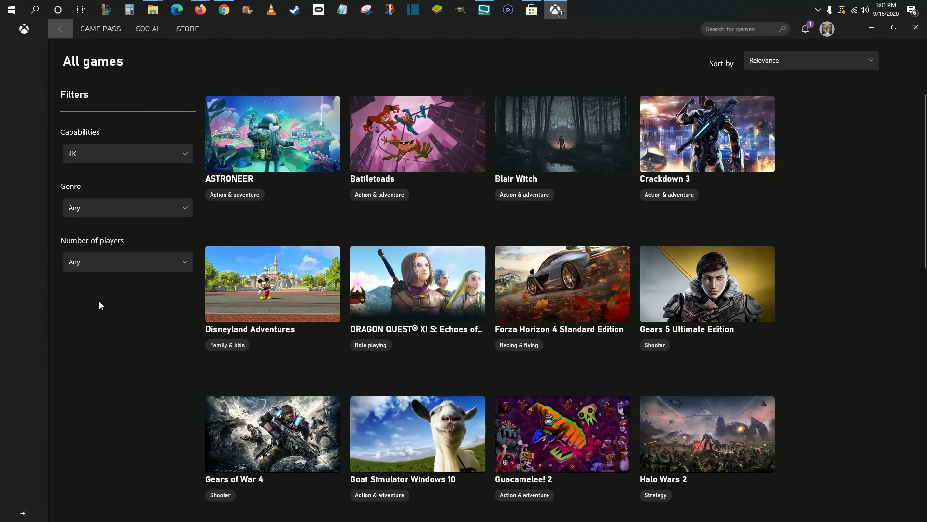
left_click(118, 264)
left_click(108, 394)
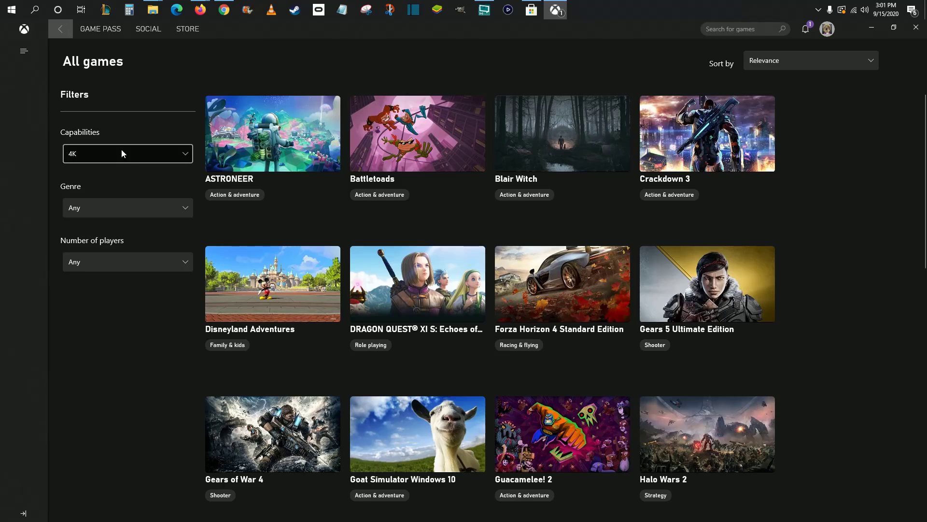
Open the Battletoads page and install the game from Game Pass on the C: drive.
left_click(395, 138)
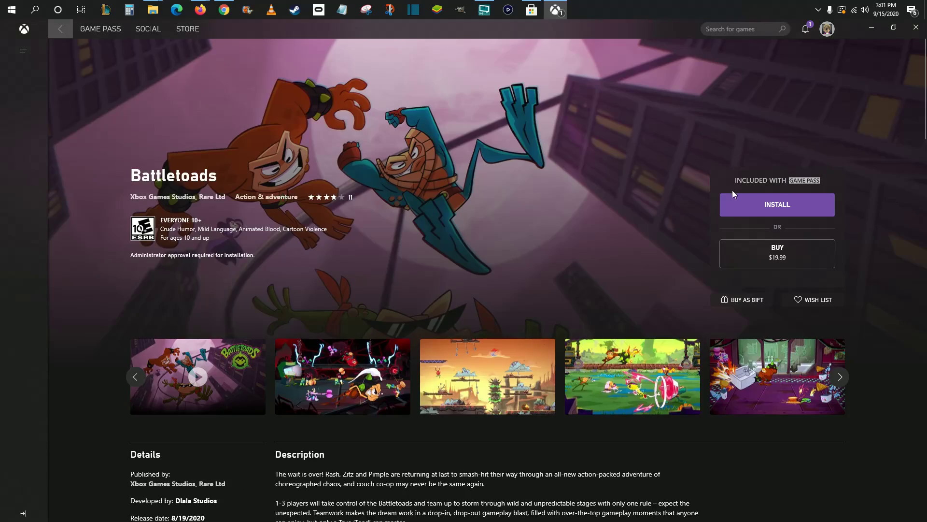
left_click(782, 208)
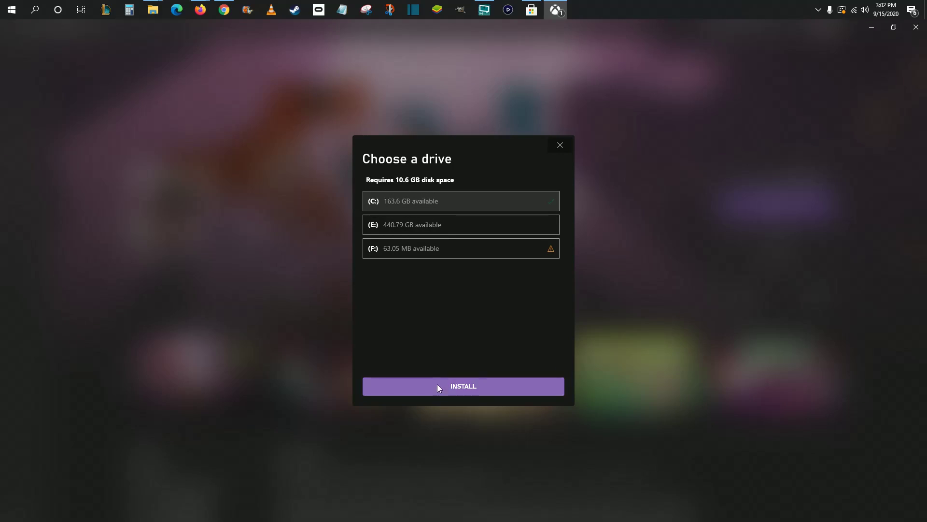
left_click(454, 388)
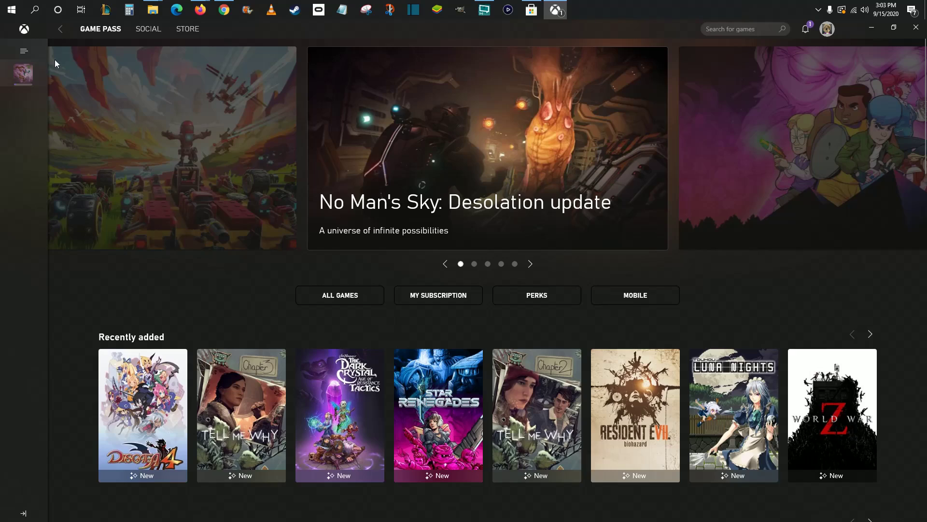
left_click(23, 52)
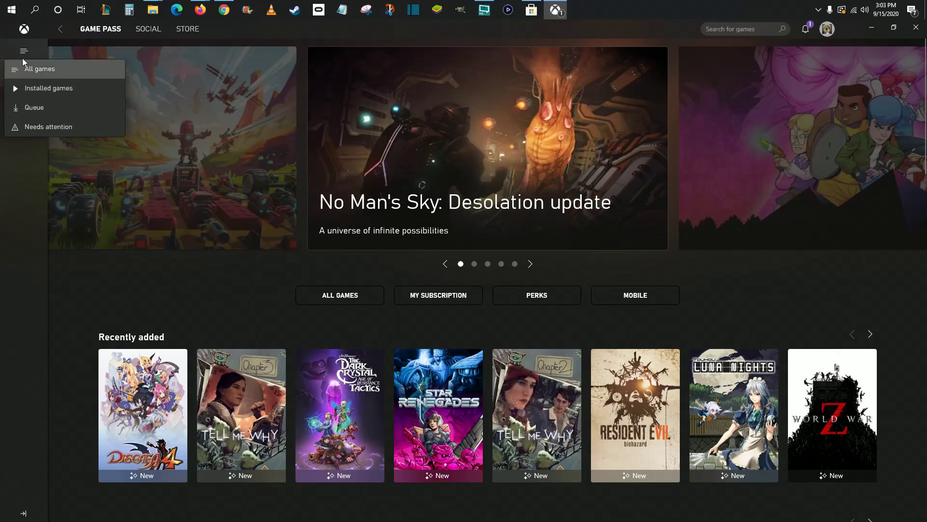
left_click(28, 160)
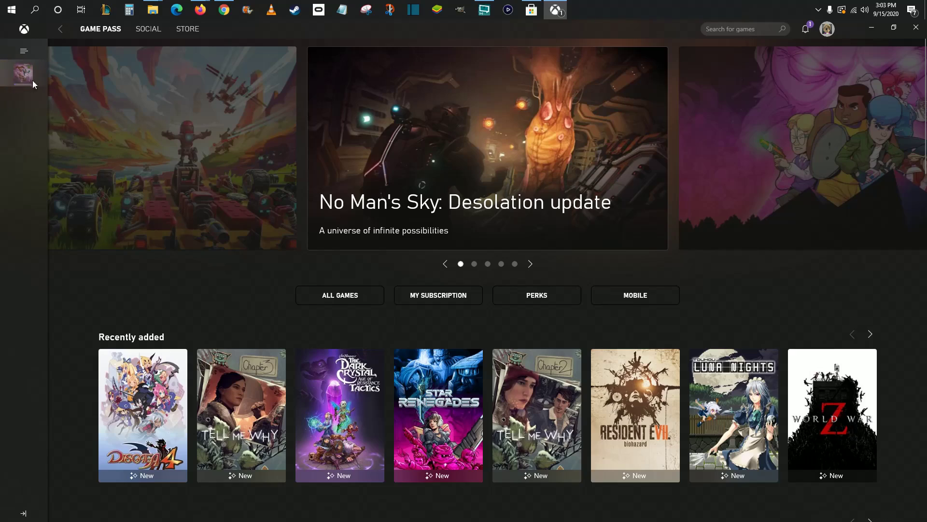